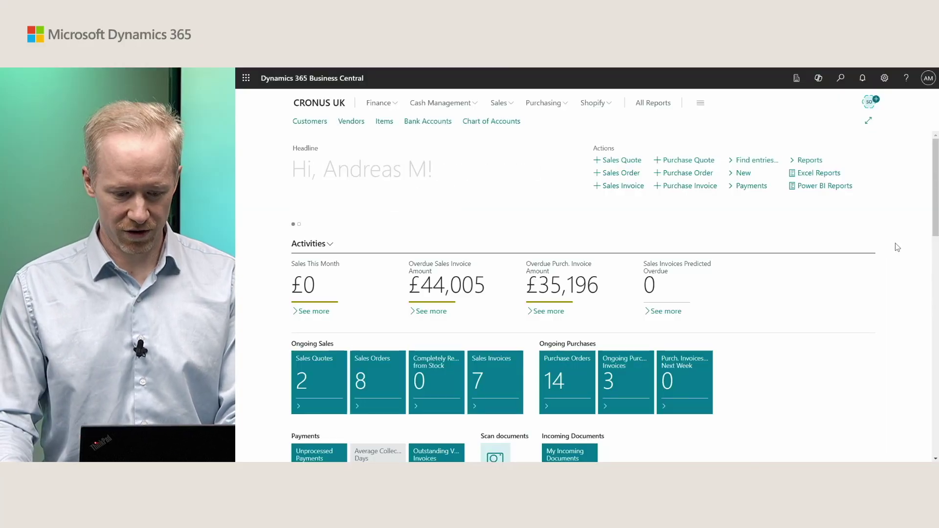
# Search 'edoc' to reach the E-Documents list and open e-document 1 from First Up Consultants.
pyautogui.hotkey('alt', 'q')
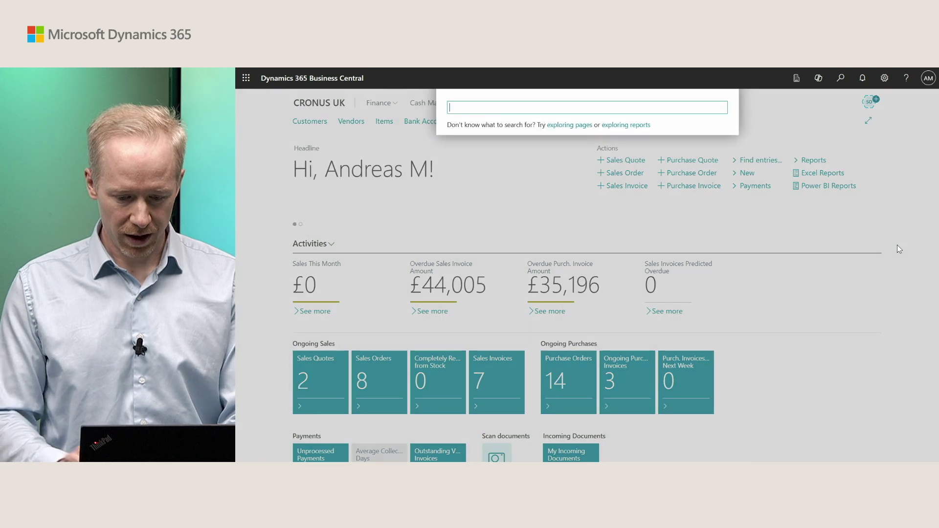
pyautogui.write('edoc')
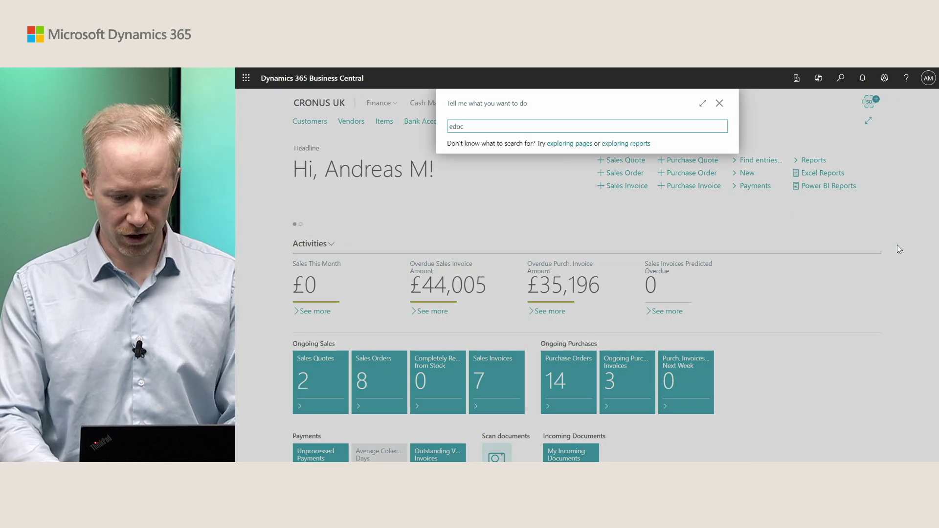
pyautogui.press('Return')
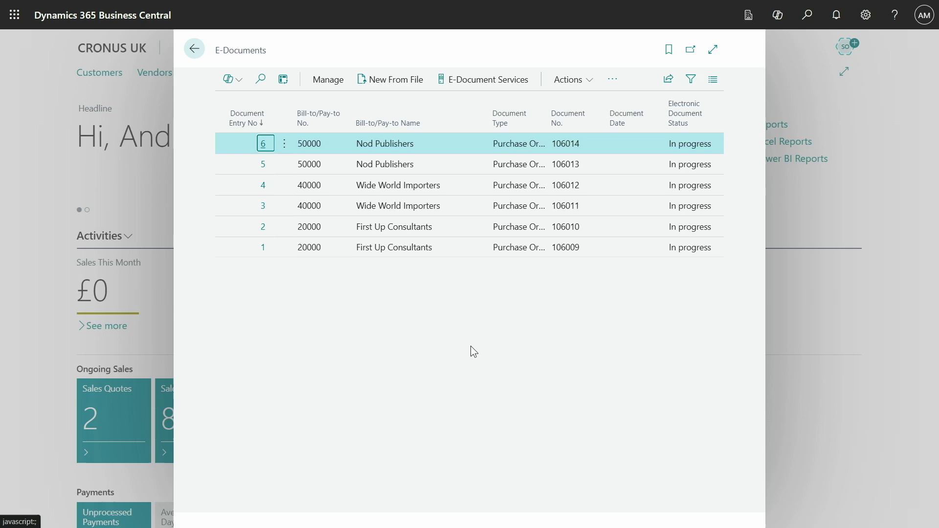
pyautogui.click(263, 248)
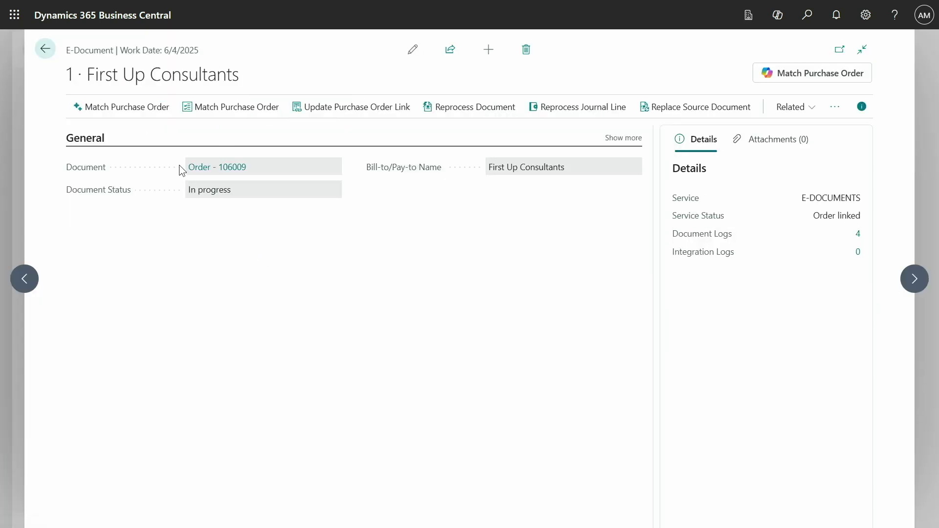
# Start Match Purchase Order for e-document 1 and show the Matching actions for order 106009.
pyautogui.click(232, 111)
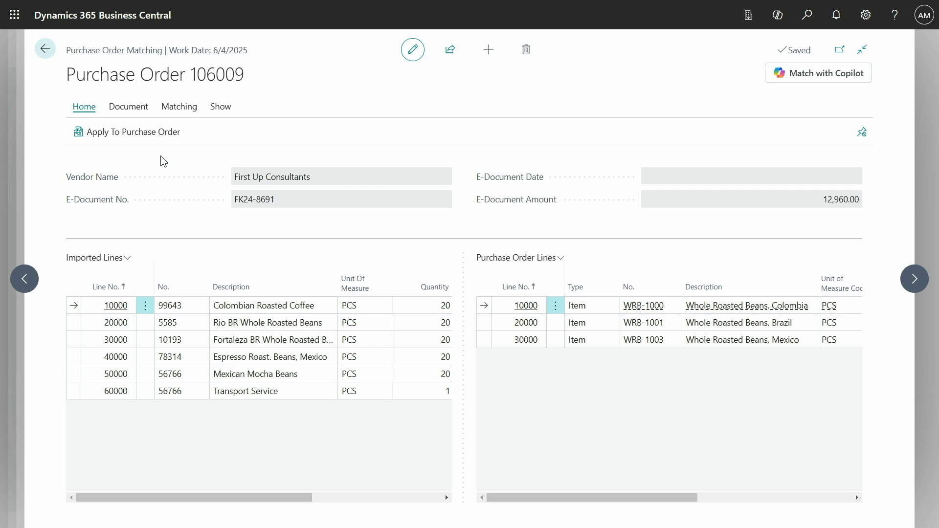
pyautogui.click(178, 111)
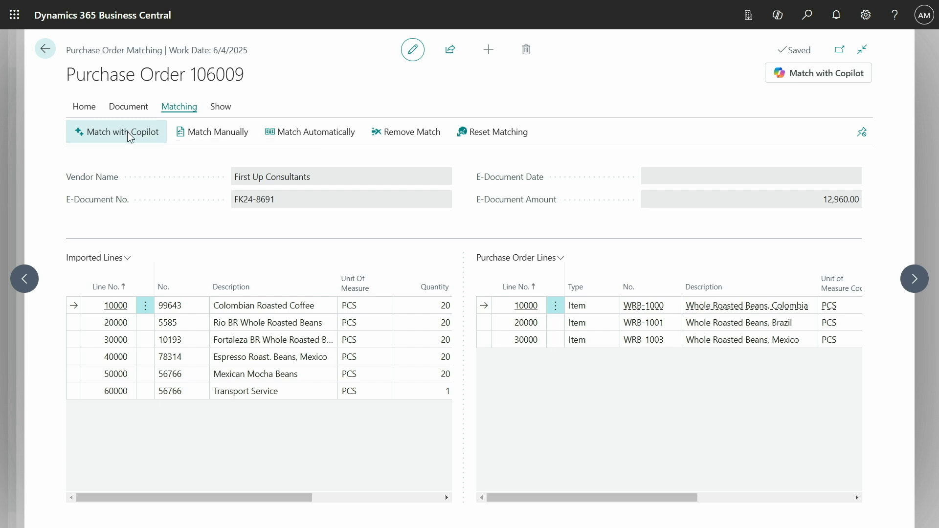
# Run Match with Copilot to get proposals pairing 5 of 6 imported lines, totalling 10,800.00.
pyautogui.click(129, 137)
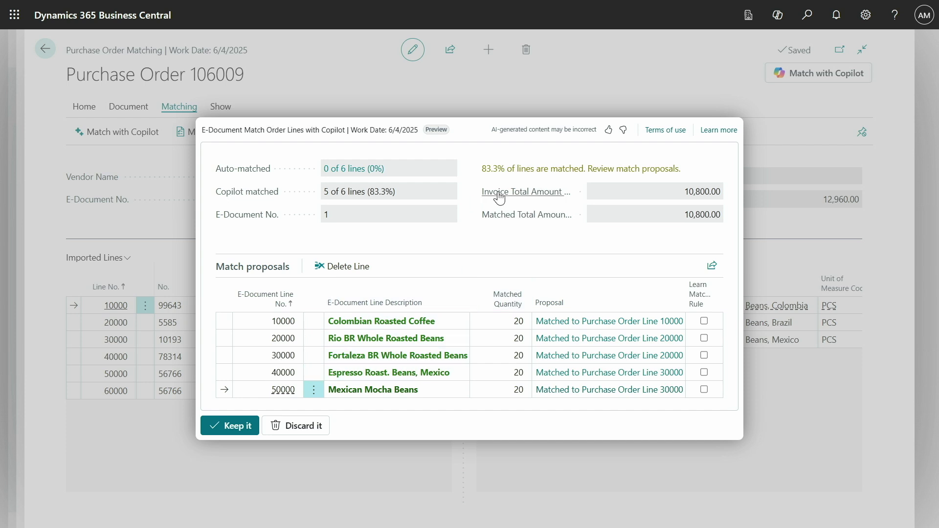
# Tick Learn Matching Rule for proposal lines 50000 and 40000, both matched to order line 30000.
pyautogui.moveTo(476, 169); pyautogui.dragTo(579, 177)
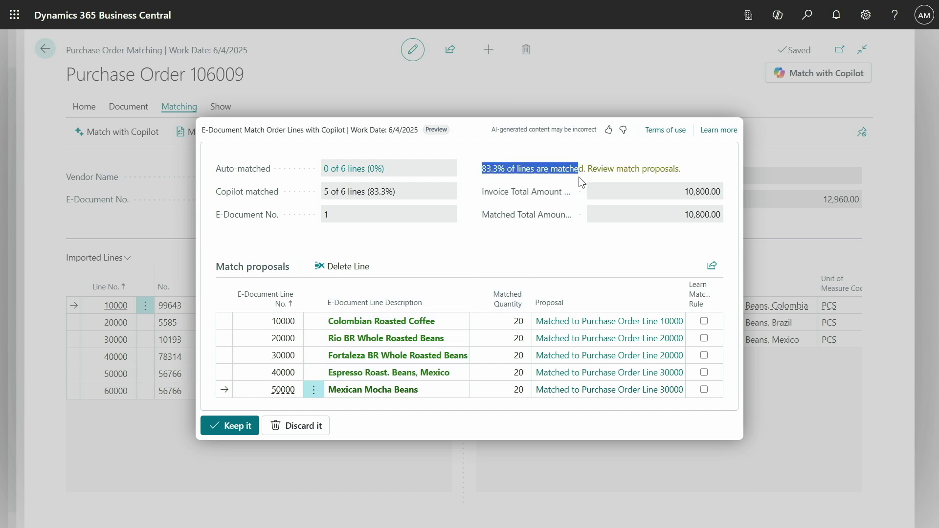
pyautogui.click(691, 171)
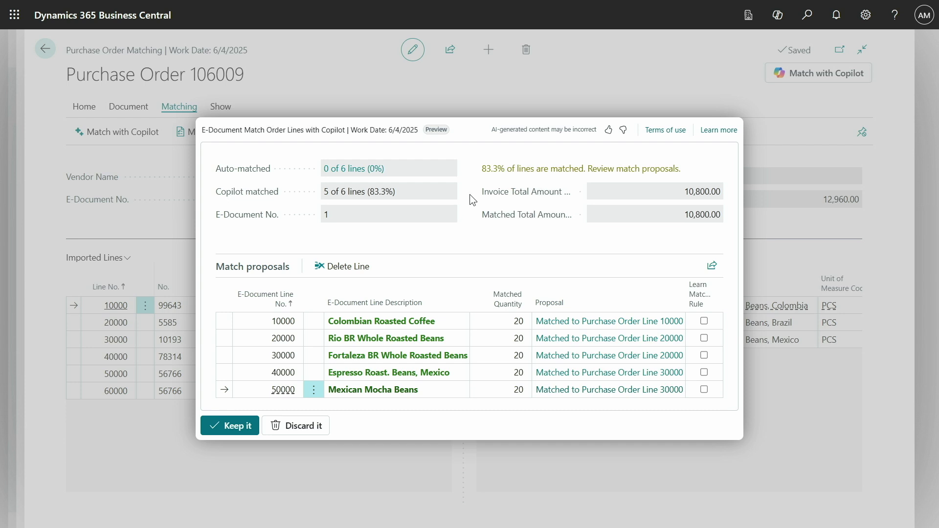
pyautogui.moveTo(506, 200)
pyautogui.moveTo(702, 292)
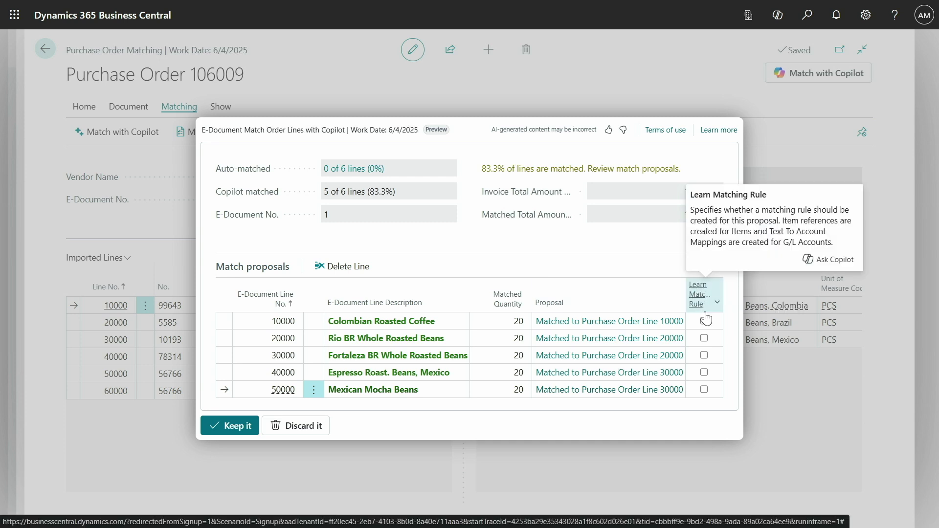
pyautogui.click(705, 389)
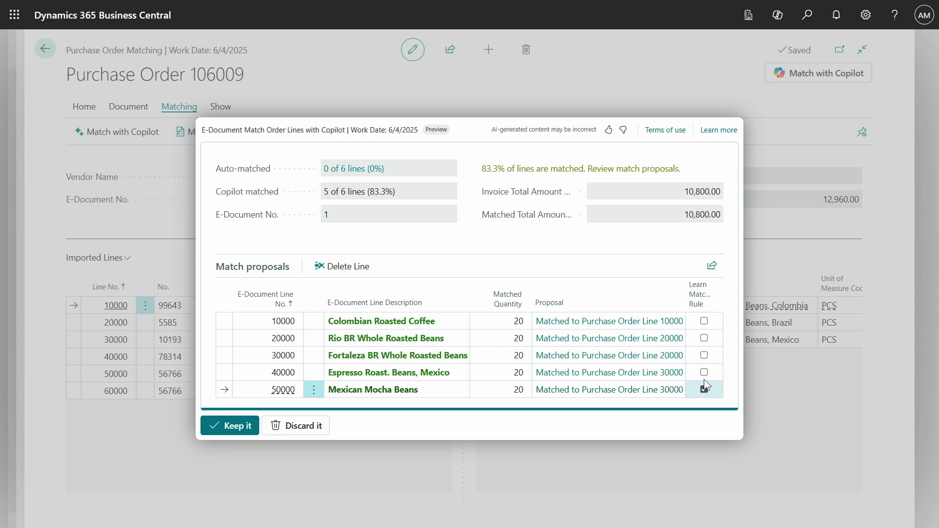
pyautogui.click(705, 373)
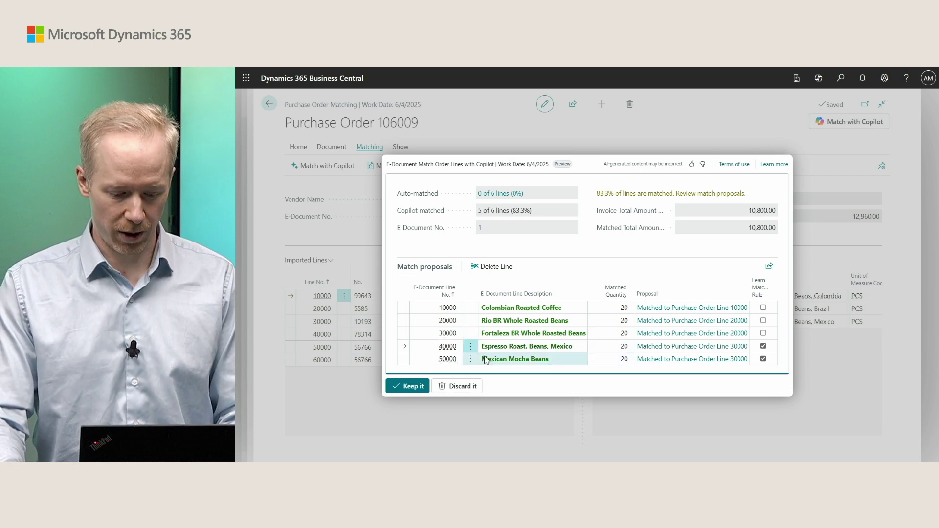
# Keep the five Copilot matches and open the WRB-1003 Whole Roasted Beans, Mexico item card from order line 30000.
pyautogui.click(414, 386)
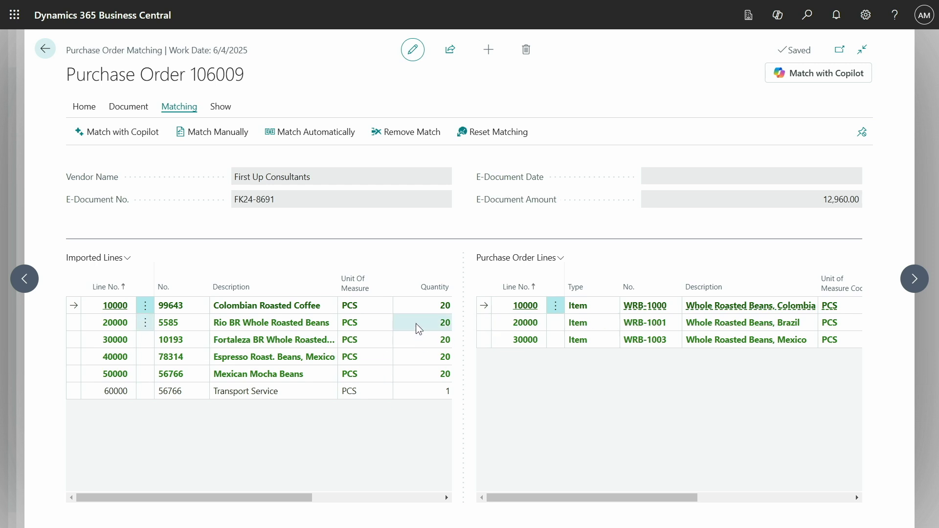
pyautogui.click(257, 393)
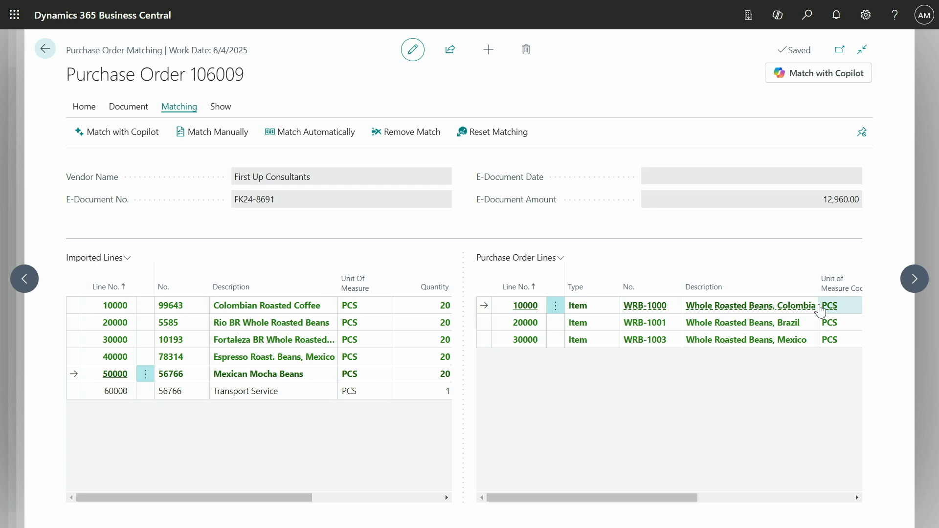
pyautogui.click(771, 341)
pyautogui.moveTo(771, 342)
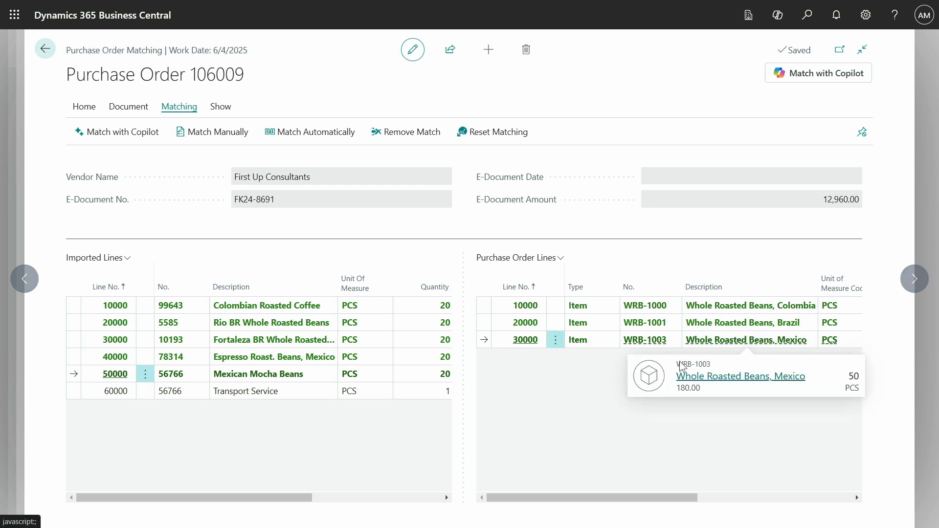
pyautogui.click(717, 381)
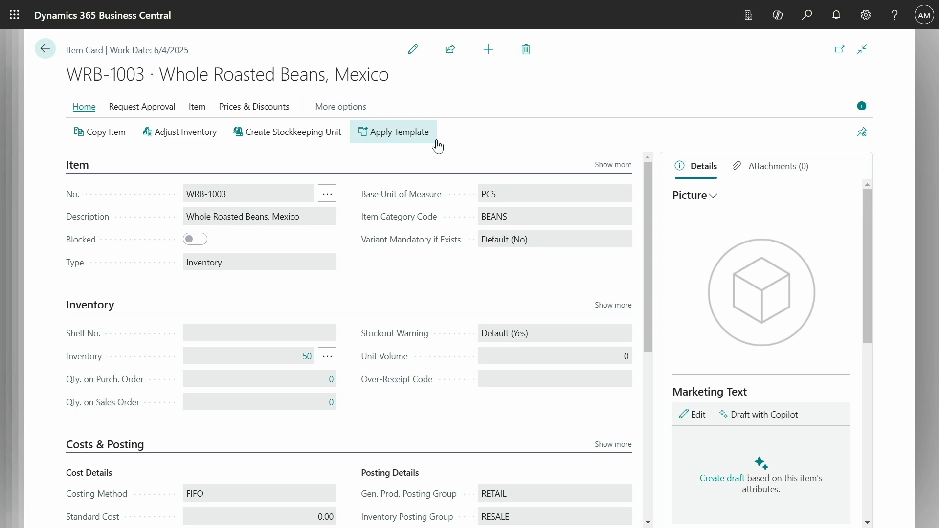
pyautogui.hotkey('alt', 'q')
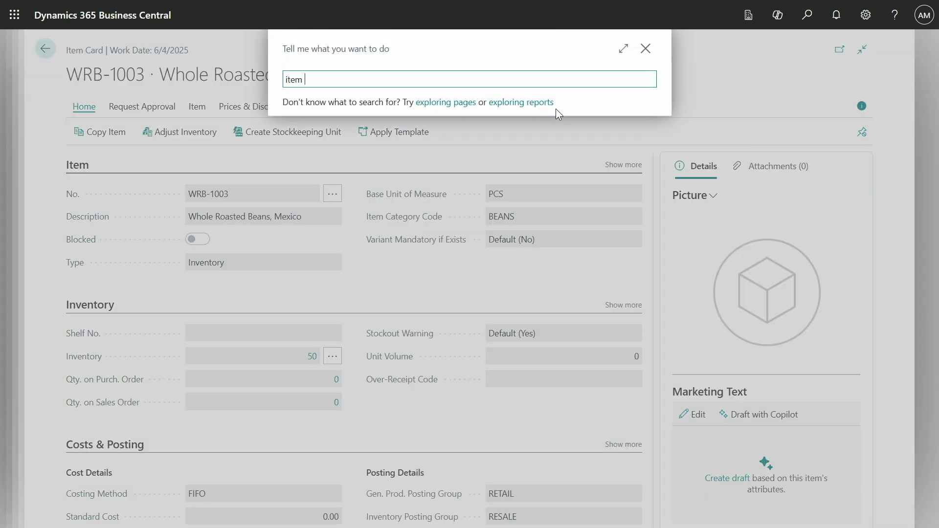
pyautogui.press('Return')
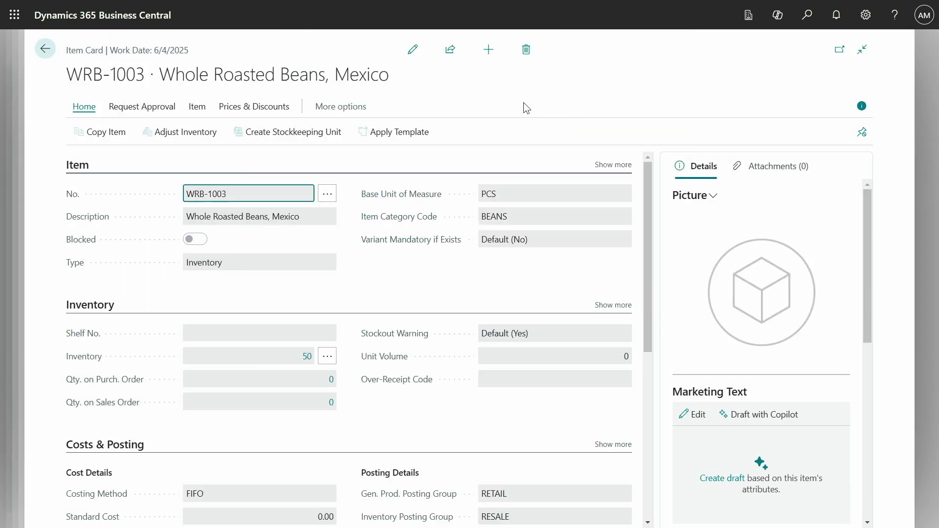
pyautogui.click(467, 80)
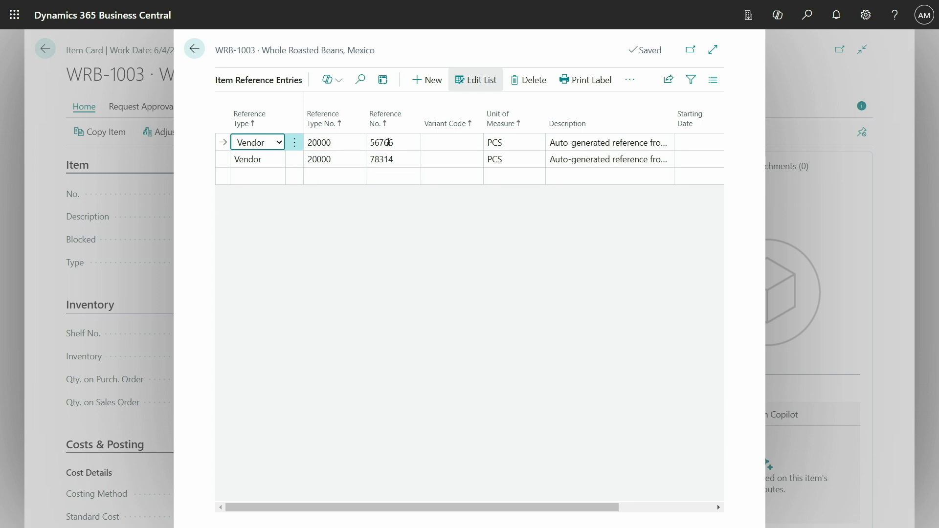
pyautogui.click(389, 141)
pyautogui.click(382, 159)
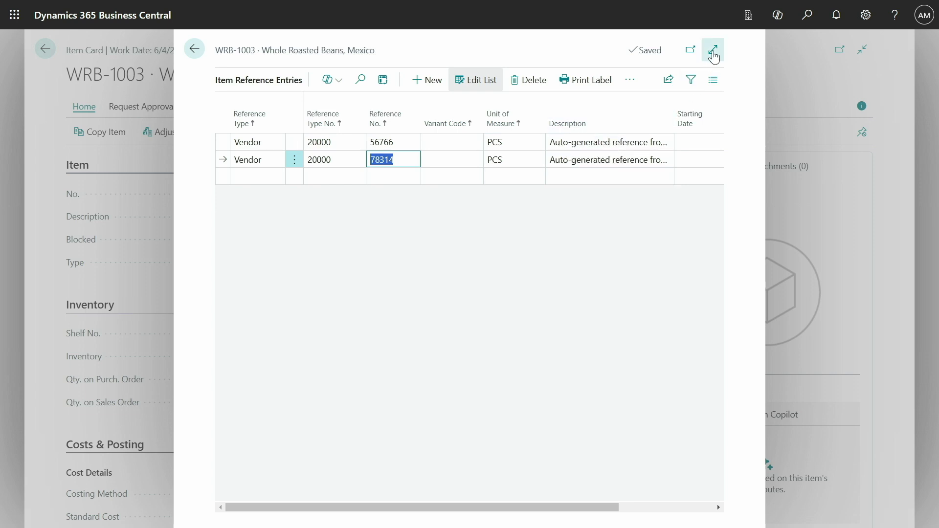
pyautogui.click(713, 49)
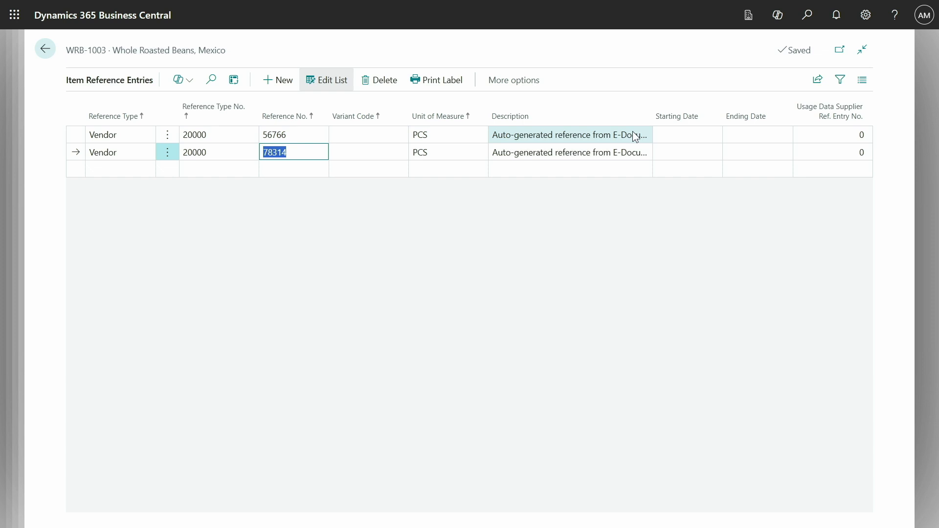
pyautogui.moveTo(652, 120); pyautogui.dragTo(733, 89)
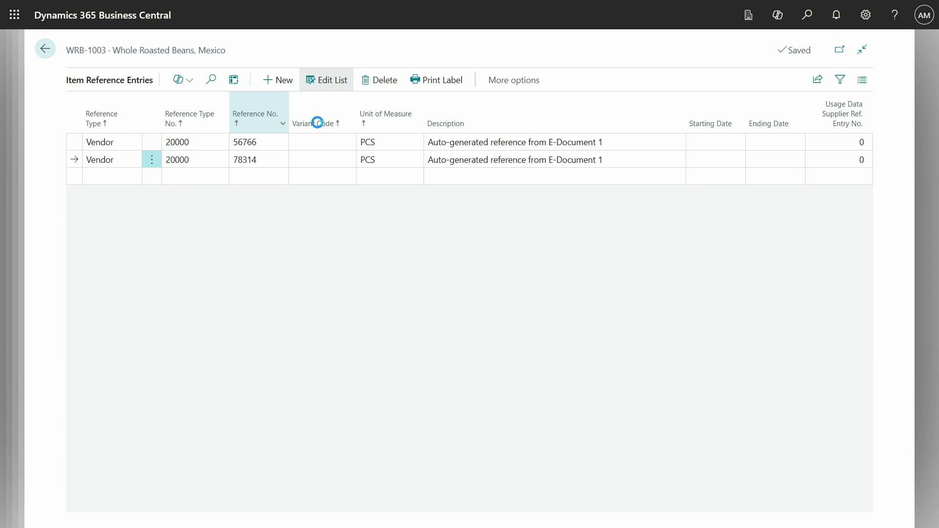
pyautogui.press('Escape')
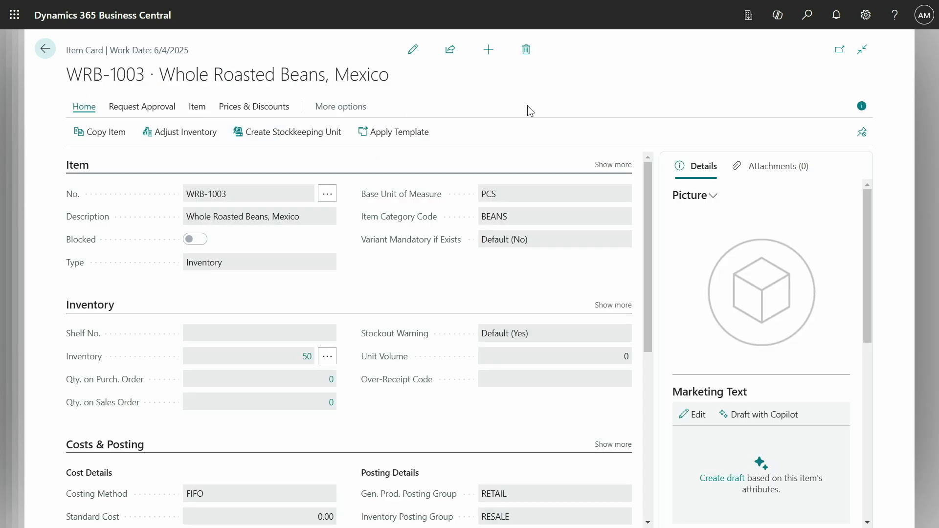
# Run Match Automatically and confirm overwriting, matching lines 40000 and 50000 to order line 30000.
pyautogui.press('Escape')
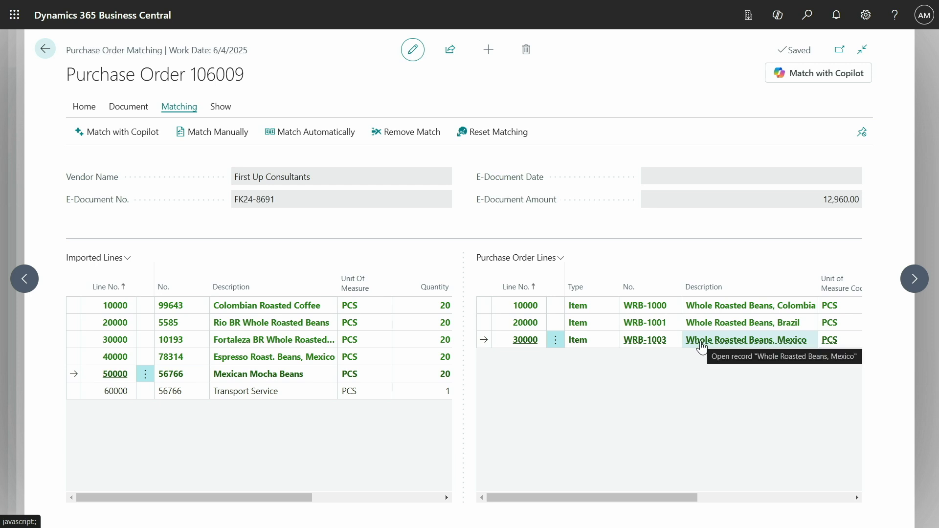
pyautogui.click(312, 142)
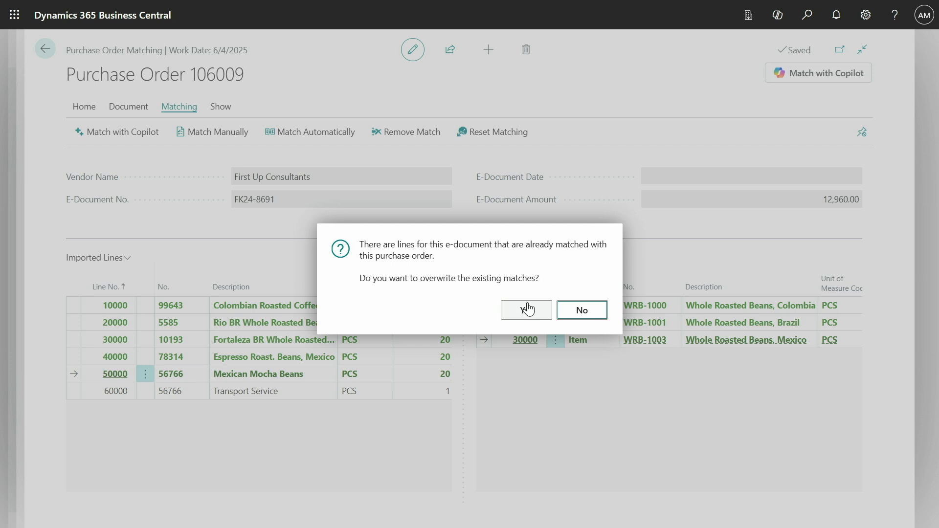
pyautogui.click(525, 311)
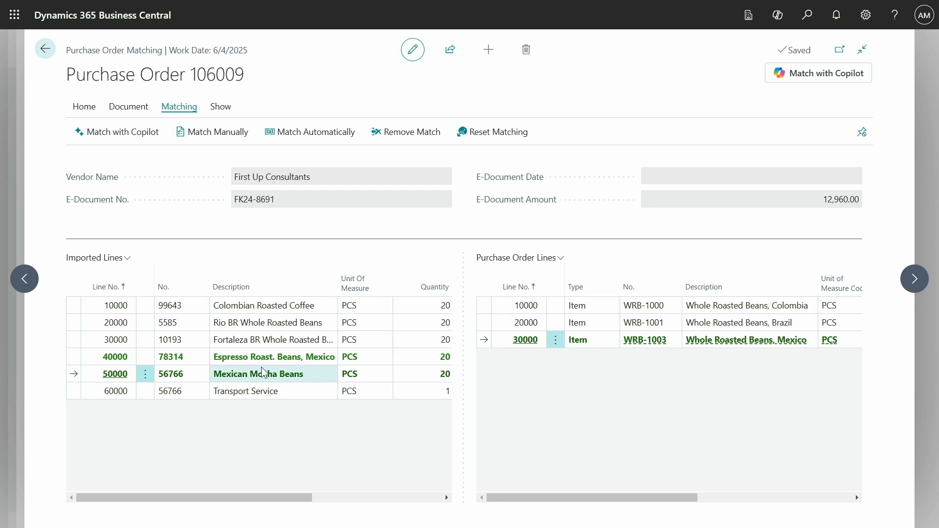
# Select Transport Service line 60000 and order line 30000, then show the order's Document actions.
pyautogui.click(243, 392)
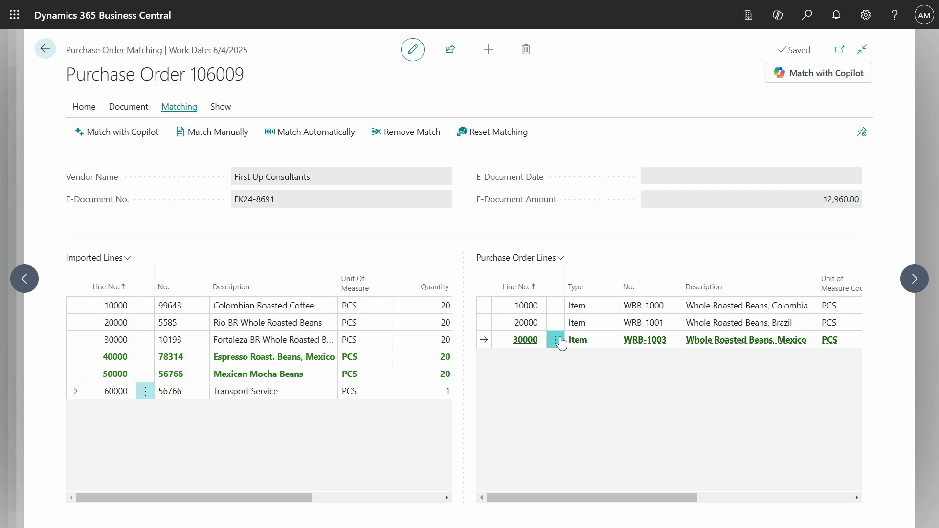
pyautogui.click(578, 342)
pyautogui.click(142, 109)
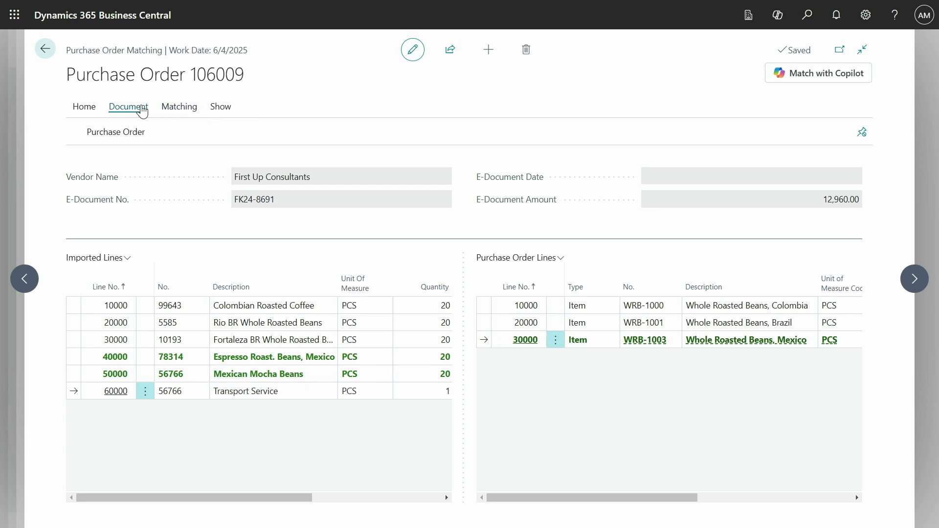
pyautogui.click(130, 131)
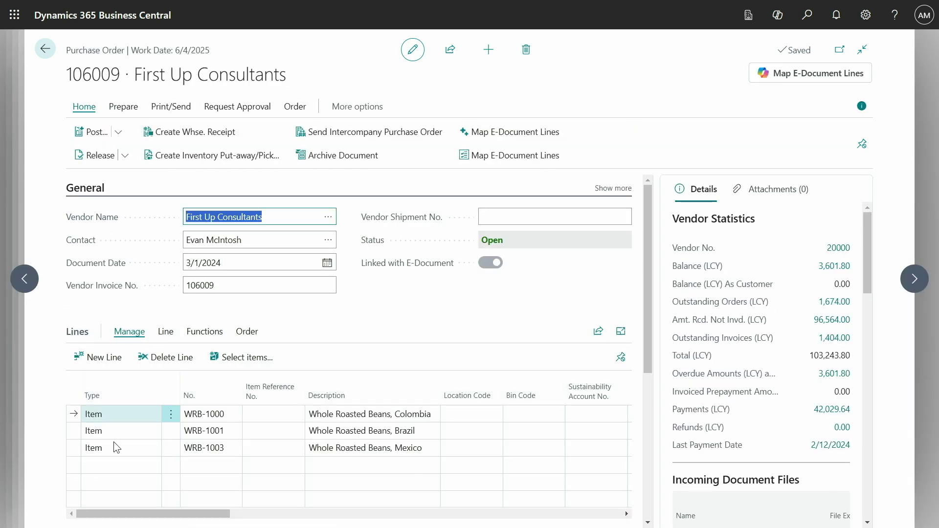
pyautogui.click(110, 466)
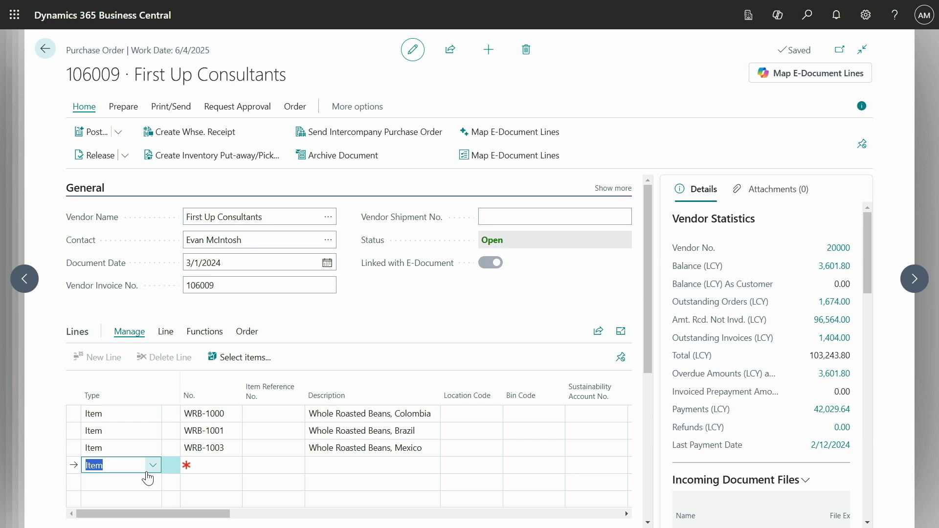
pyautogui.click(153, 467)
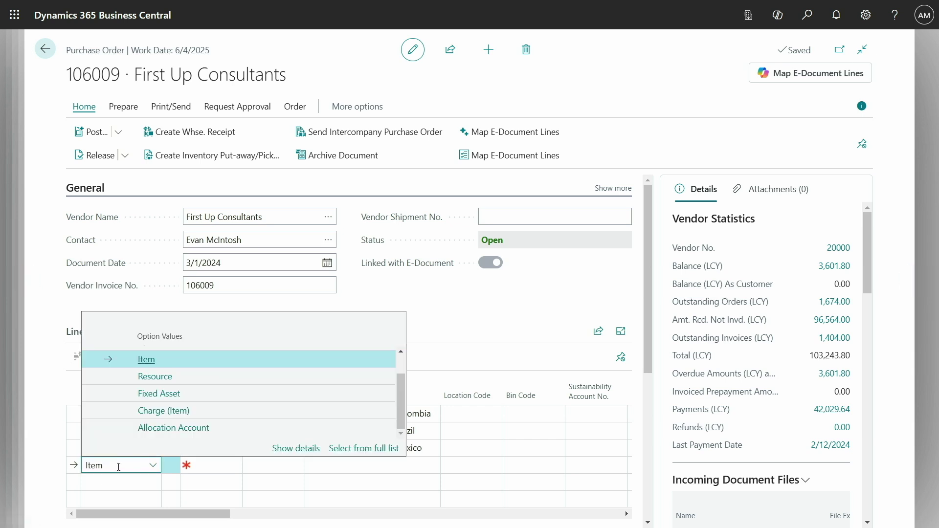
pyautogui.click(51, 427)
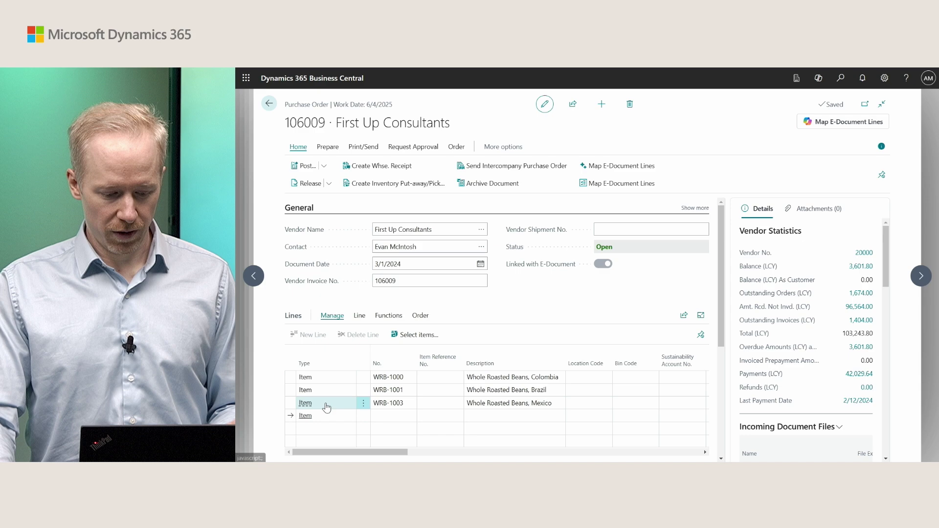
pyautogui.click(324, 403)
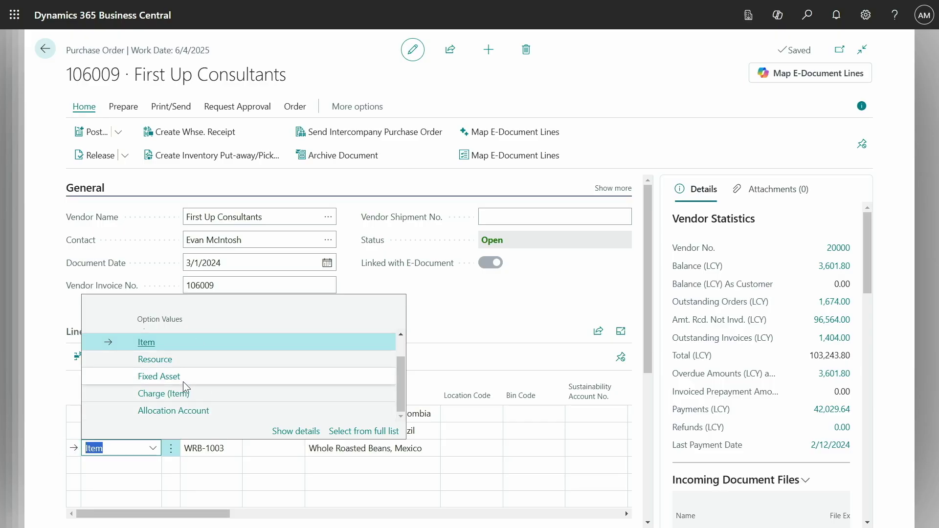
pyautogui.press('Escape')
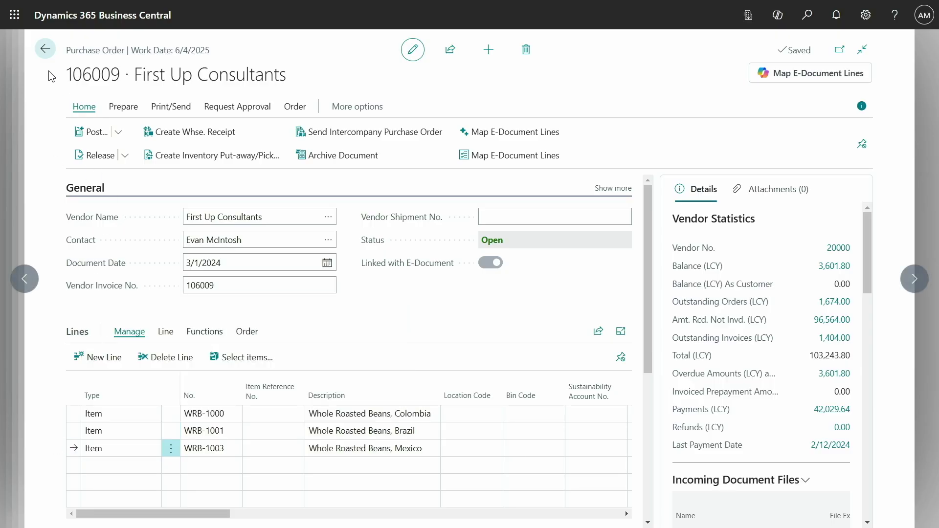
pyautogui.click(45, 49)
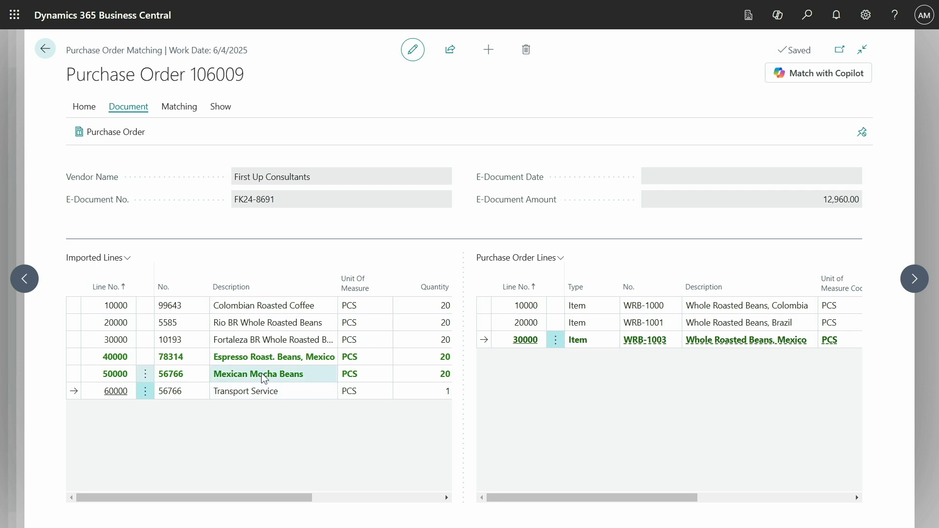
# Select imported line 60000, Transport Service, and show its actions menu.
pyautogui.click(341, 397)
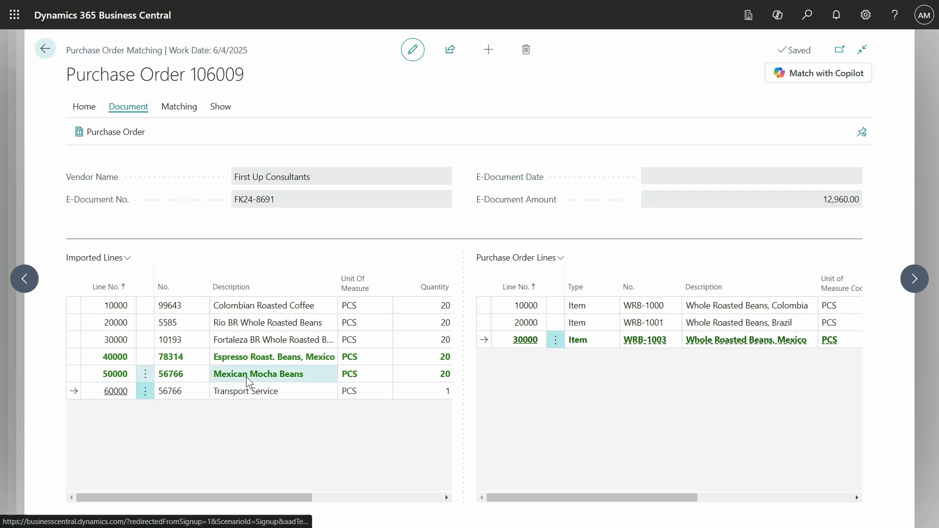
pyautogui.click(140, 396)
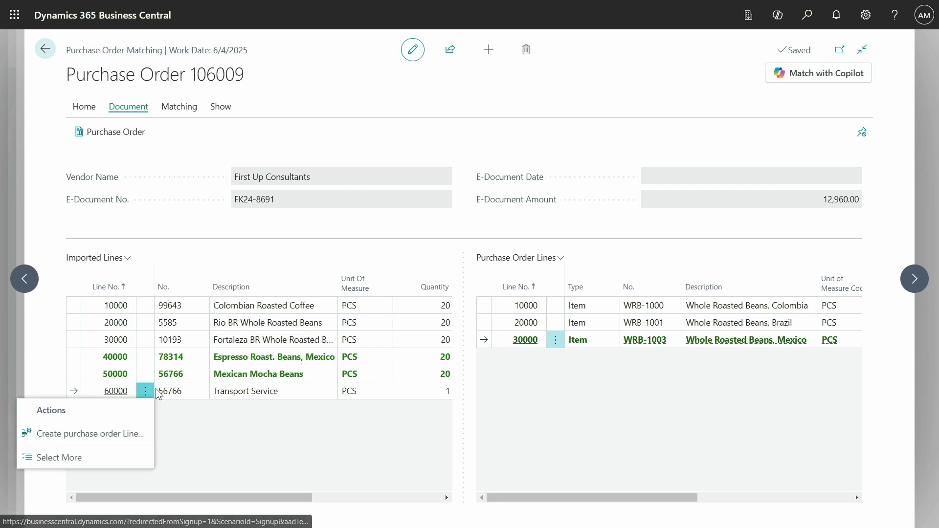
# Create a purchase order line from Transport Service as Charge (Item) JB-FREIGHT, accepting the order date warning.
pyautogui.click(101, 435)
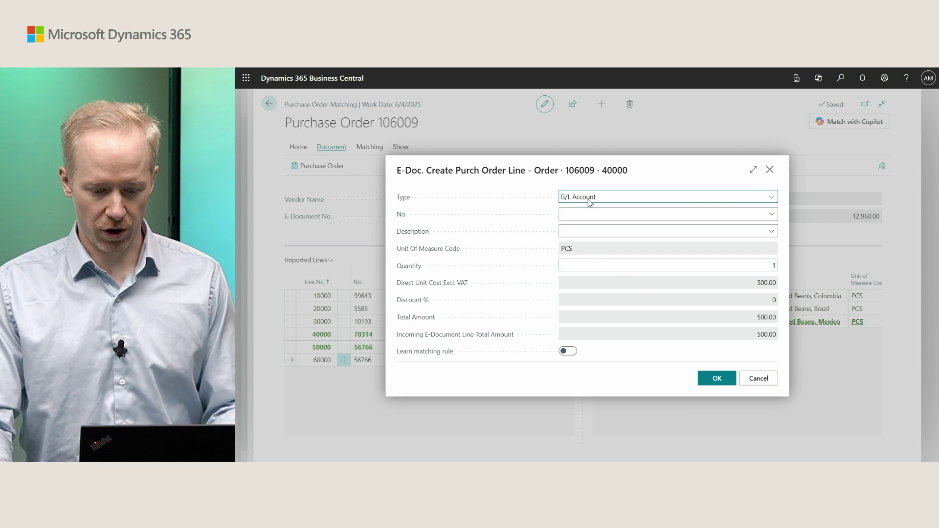
pyautogui.click(617, 198)
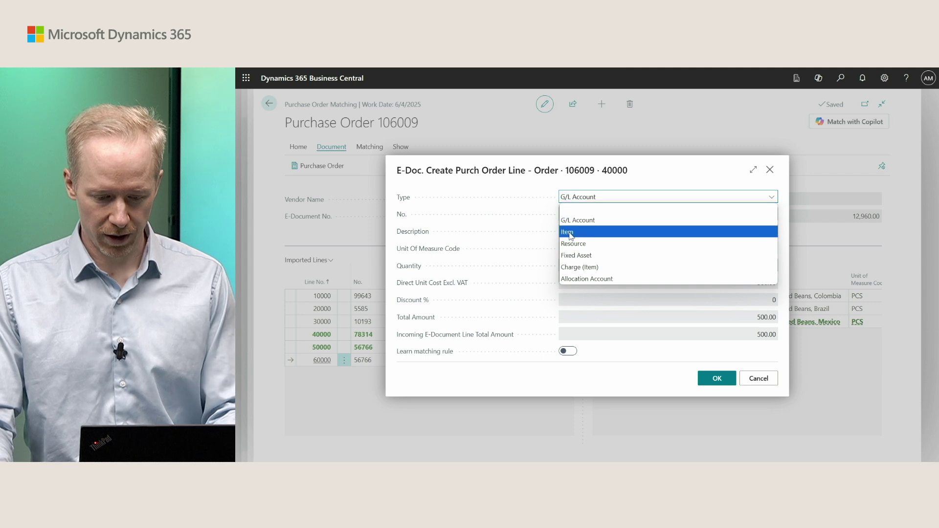
pyautogui.click(598, 268)
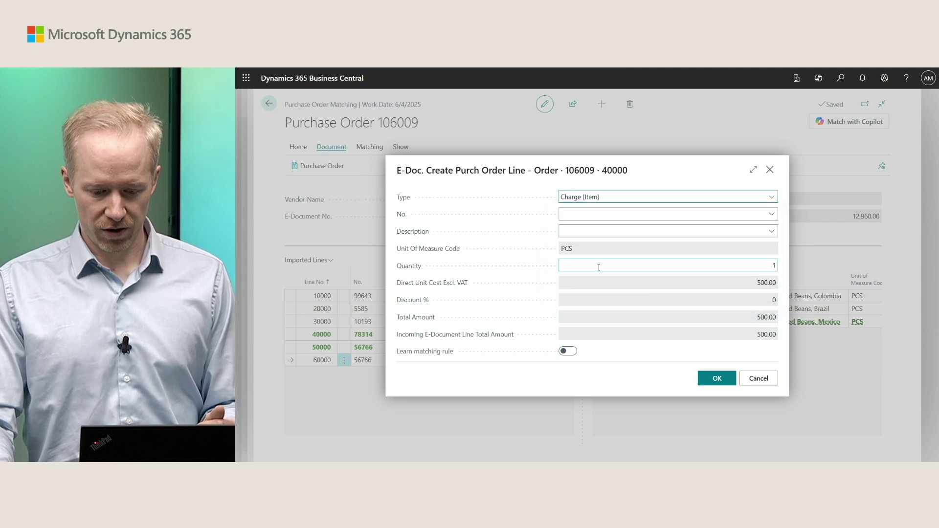
pyautogui.click(586, 216)
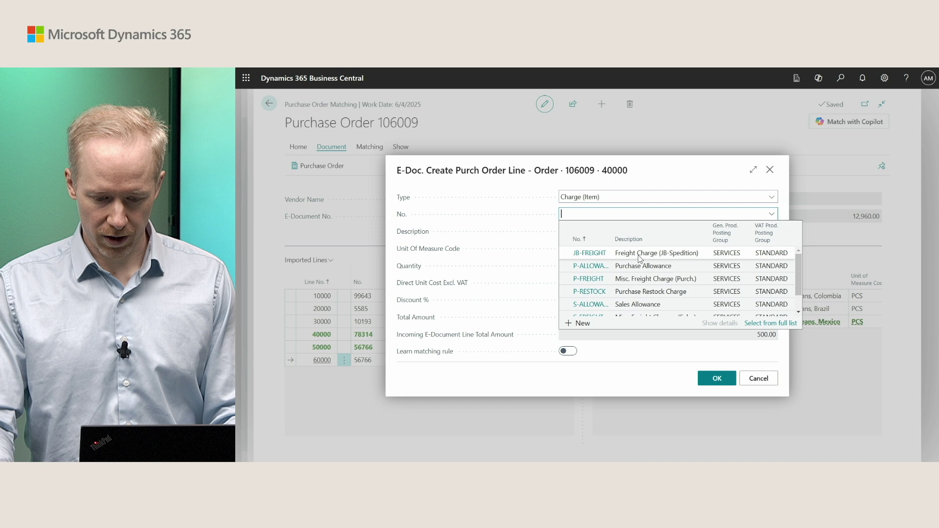
pyautogui.click(638, 250)
pyautogui.click(660, 296)
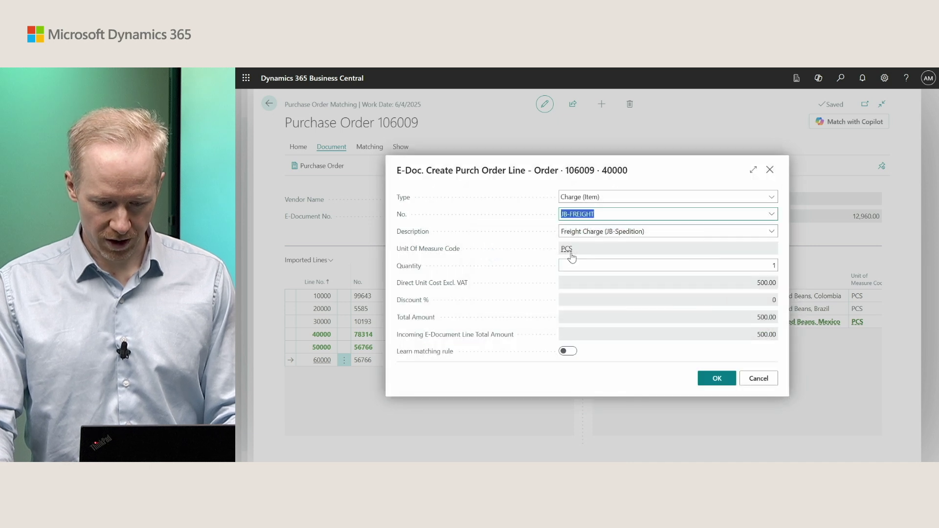
pyautogui.click(668, 268)
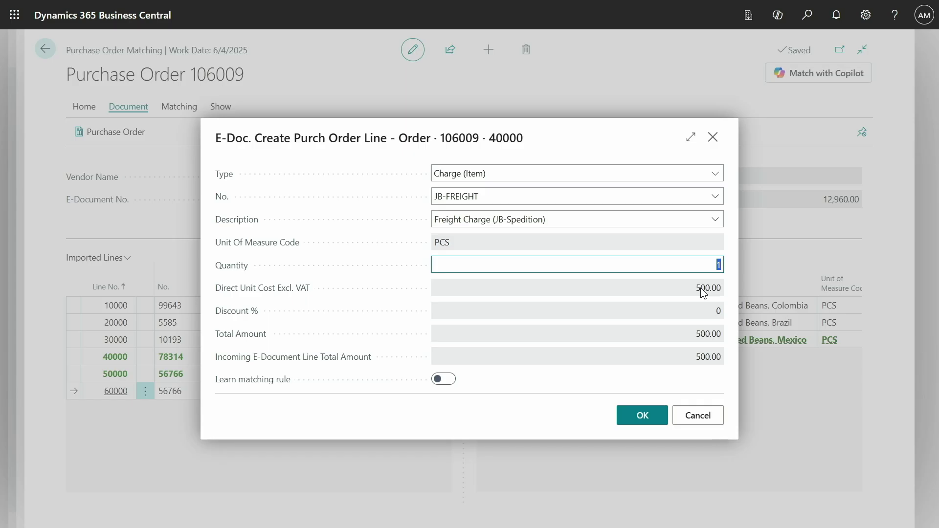
# Enter quantity 2 on the JB-FREIGHT line and acknowledge the unit cost recalculation.
pyautogui.write('2')
pyautogui.click(657, 287)
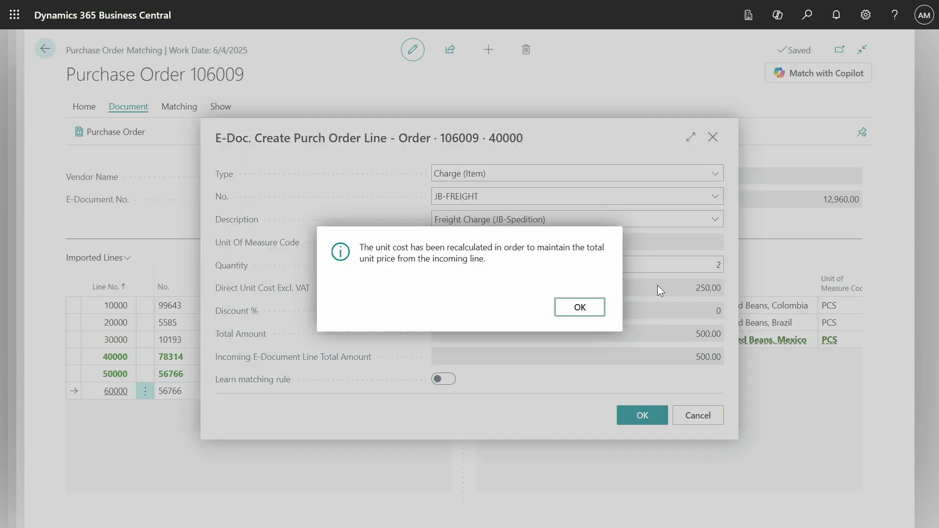
pyautogui.click(579, 316)
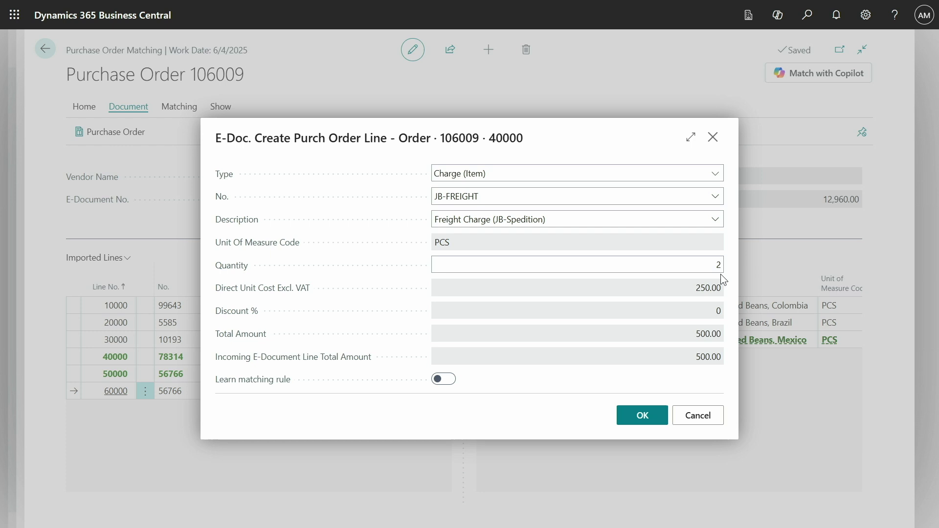
# Set the JB-FREIGHT quantity back to 1 at 500.00, keeping Charge (Item) as the type.
pyautogui.moveTo(701, 289); pyautogui.dragTo(723, 290)
pyautogui.click(710, 287)
pyautogui.moveTo(706, 255); pyautogui.dragTo(730, 267)
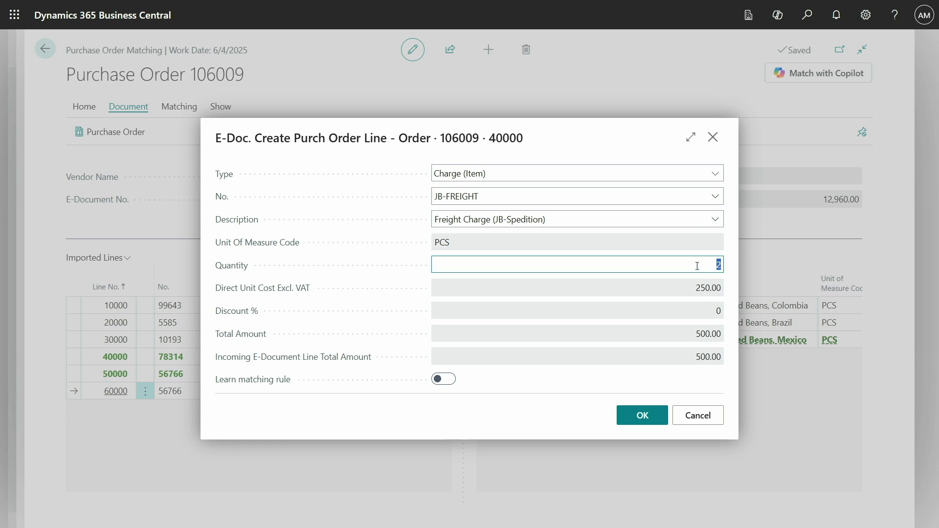
pyautogui.write('1')
pyautogui.press('Tab')
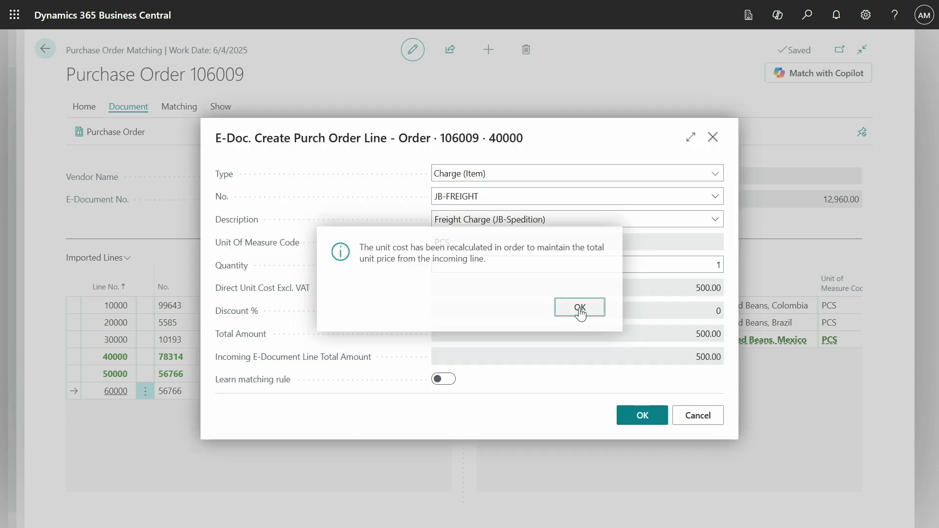
pyautogui.click(577, 307)
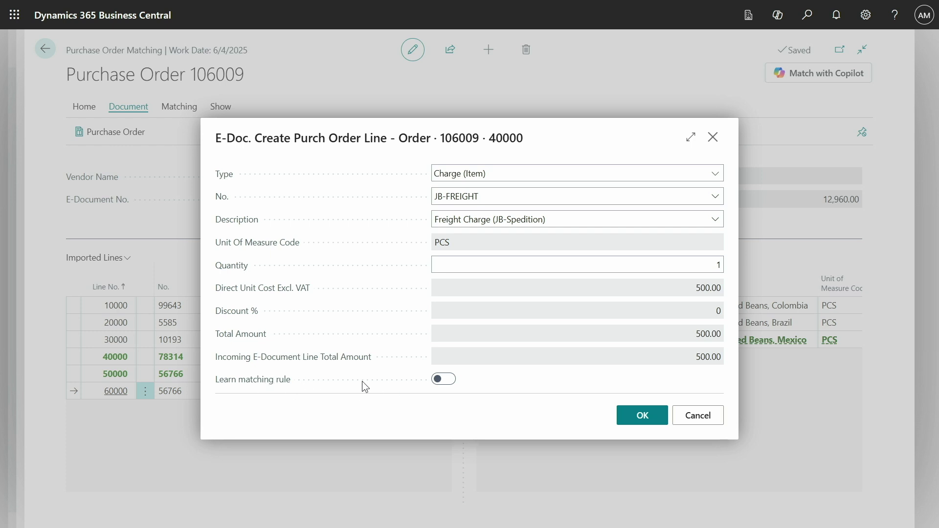
pyautogui.click(478, 179)
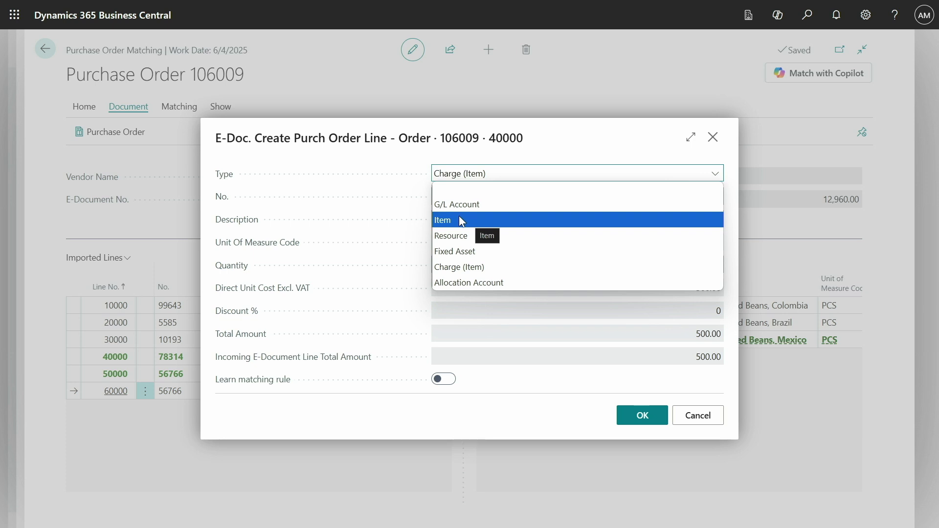
pyautogui.click(483, 328)
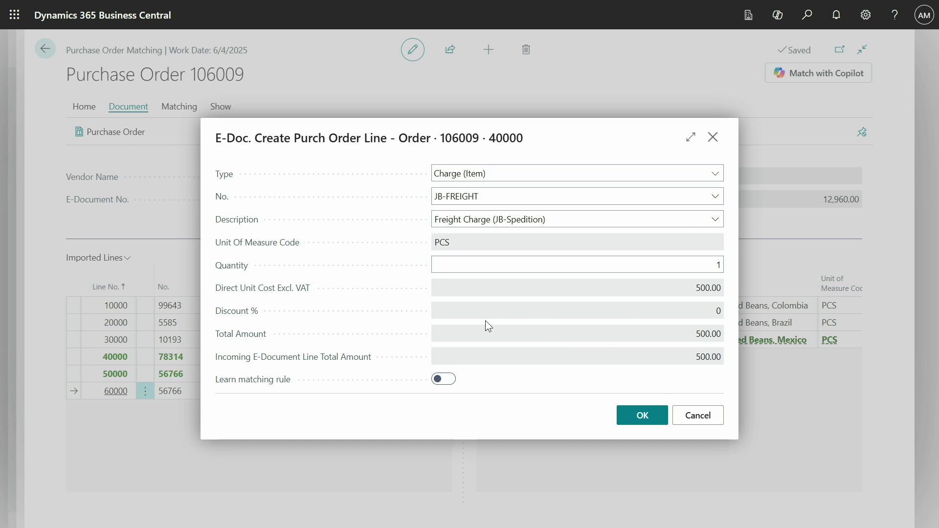
# Create the JB-FREIGHT Charge (Item) purchase order line 40000 and dismiss the confirmation.
pyautogui.click(641, 427)
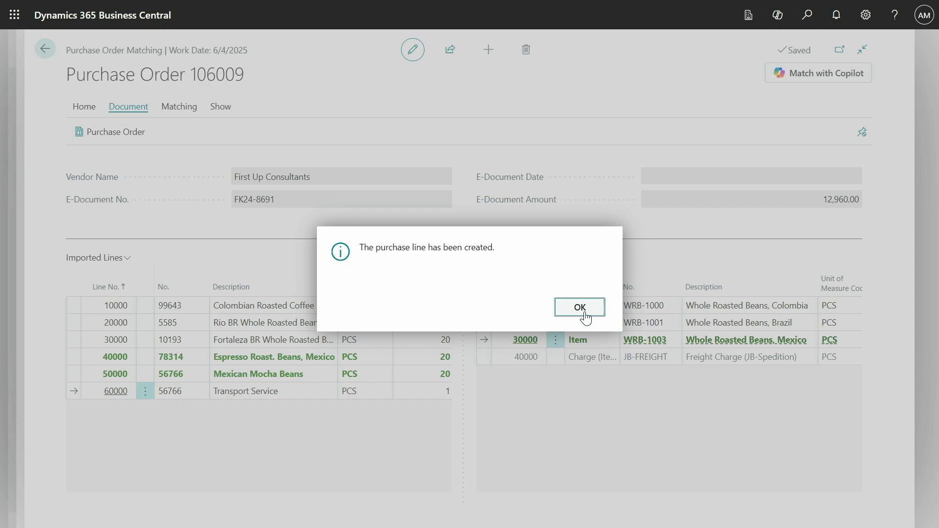
pyautogui.click(579, 307)
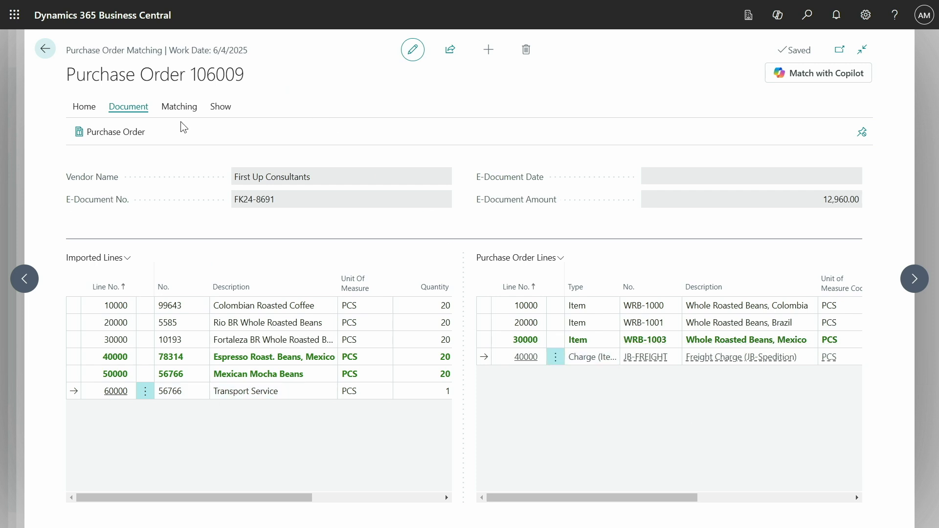
# Manually match imported Transport Service line 60000 to JB-FREIGHT order line 40000.
pyautogui.click(179, 108)
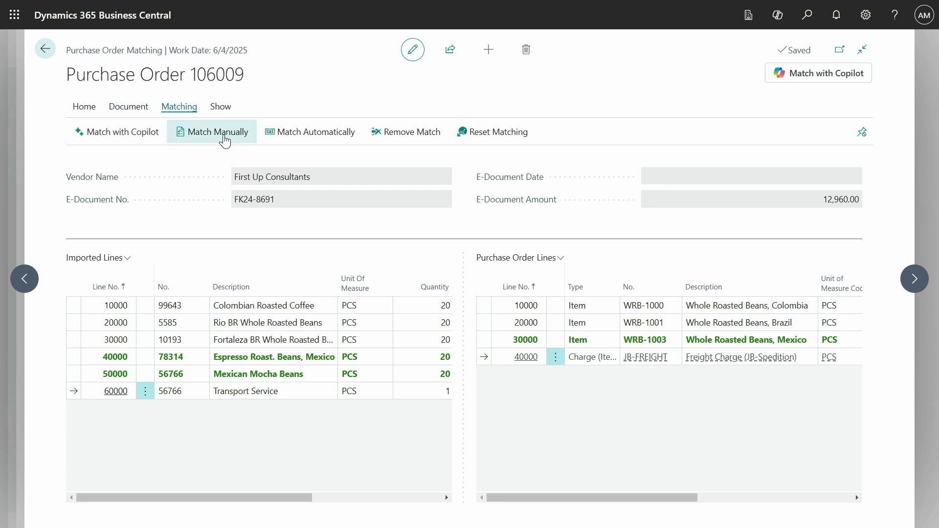
pyautogui.click(226, 142)
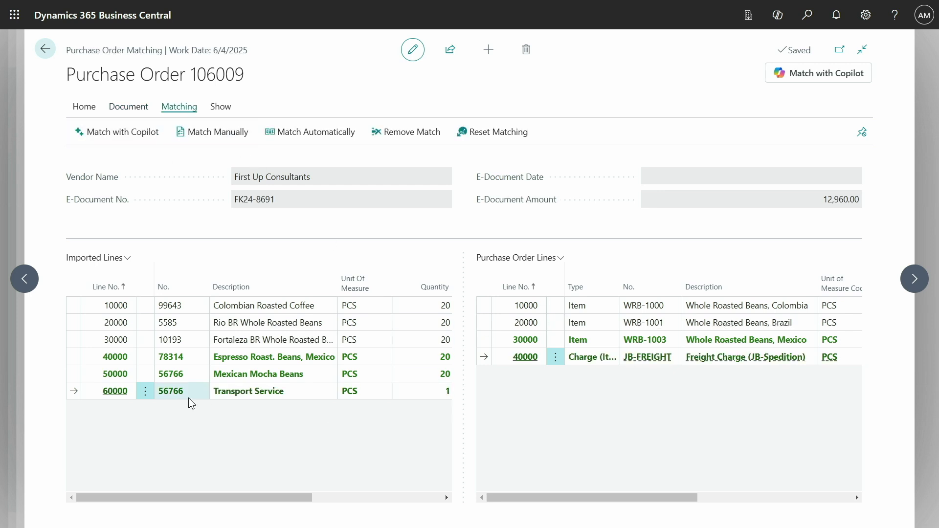